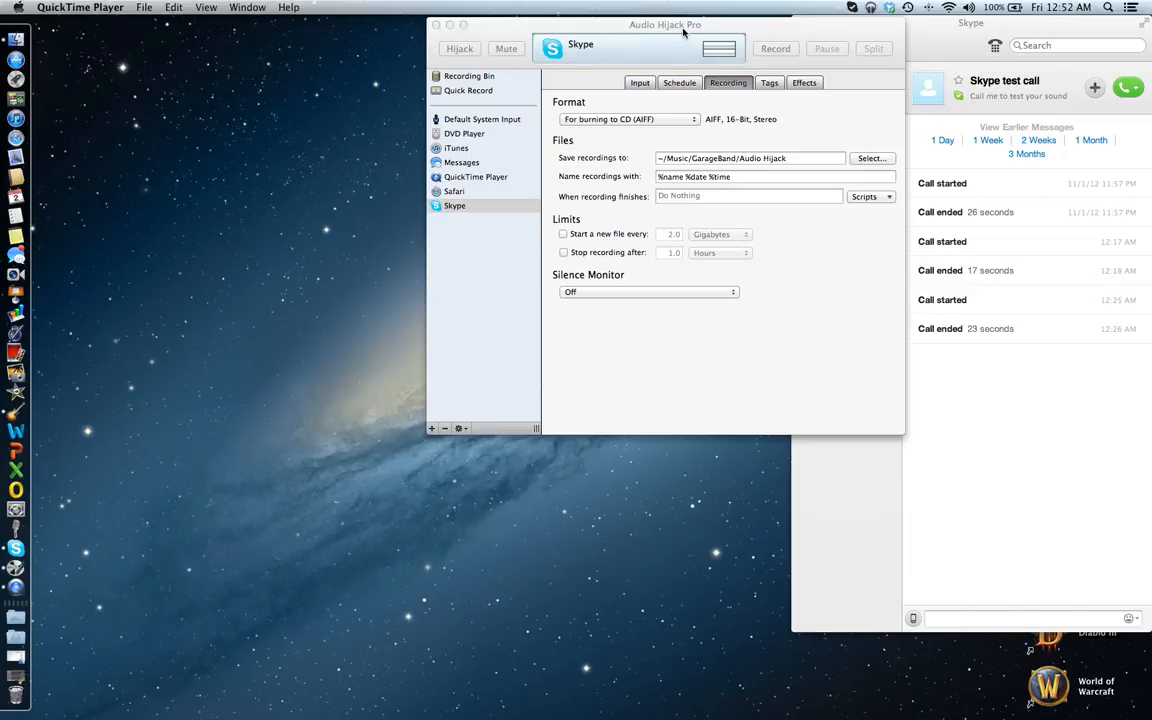
Switch to Audio Hijack Pro and review the Skype session's advanced hijacking options and recording settings.
click(684, 33)
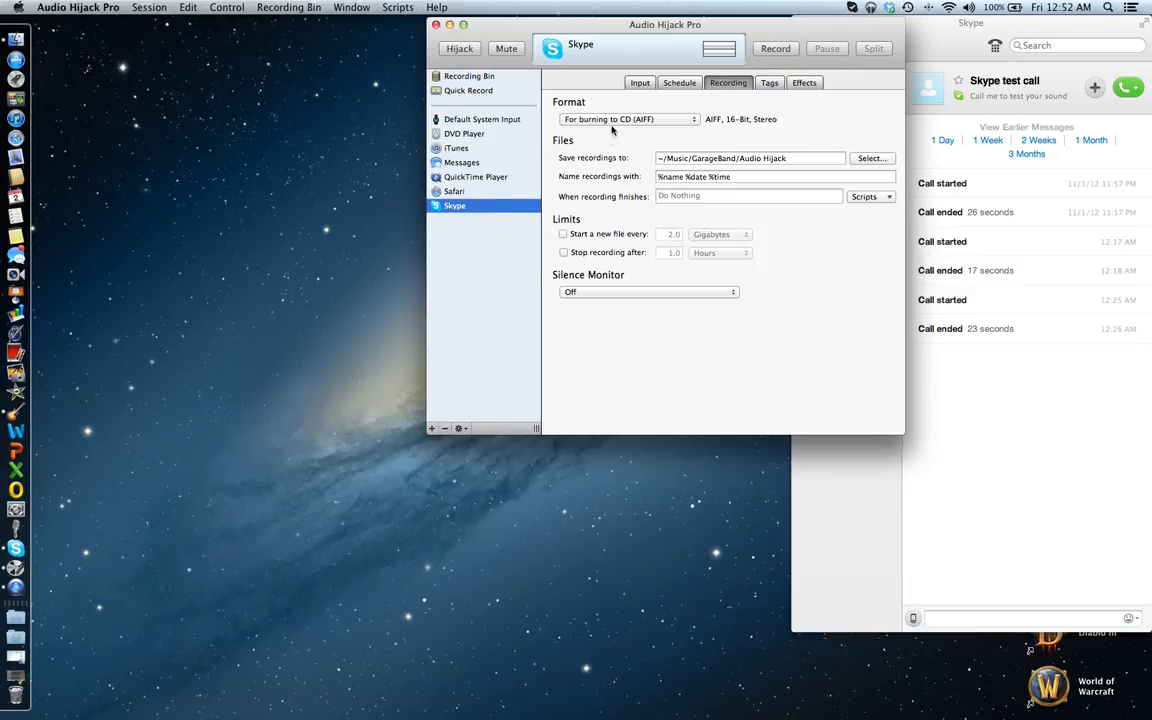
click(639, 83)
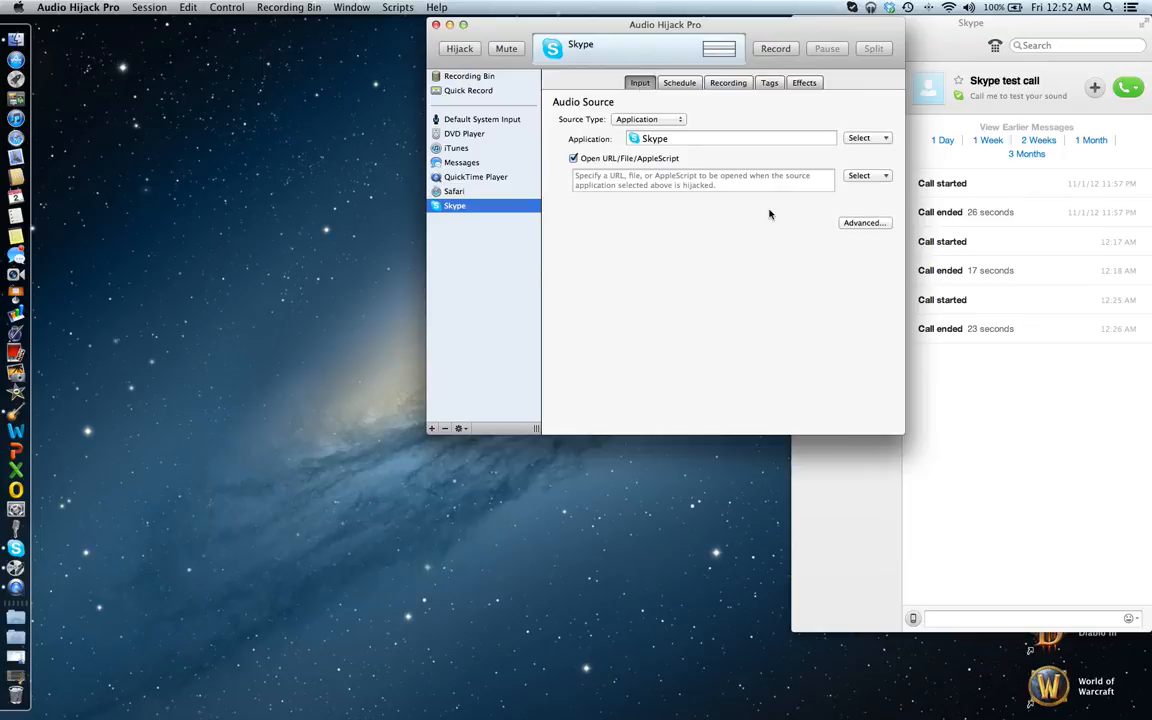
click(845, 224)
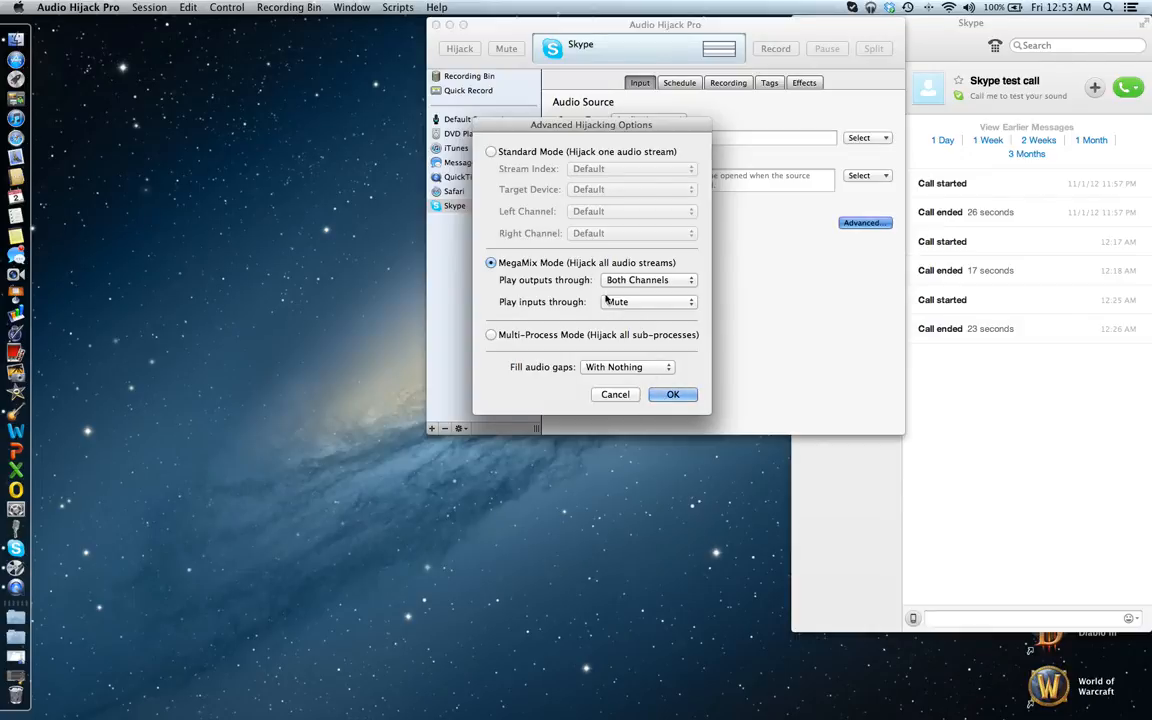
click(672, 395)
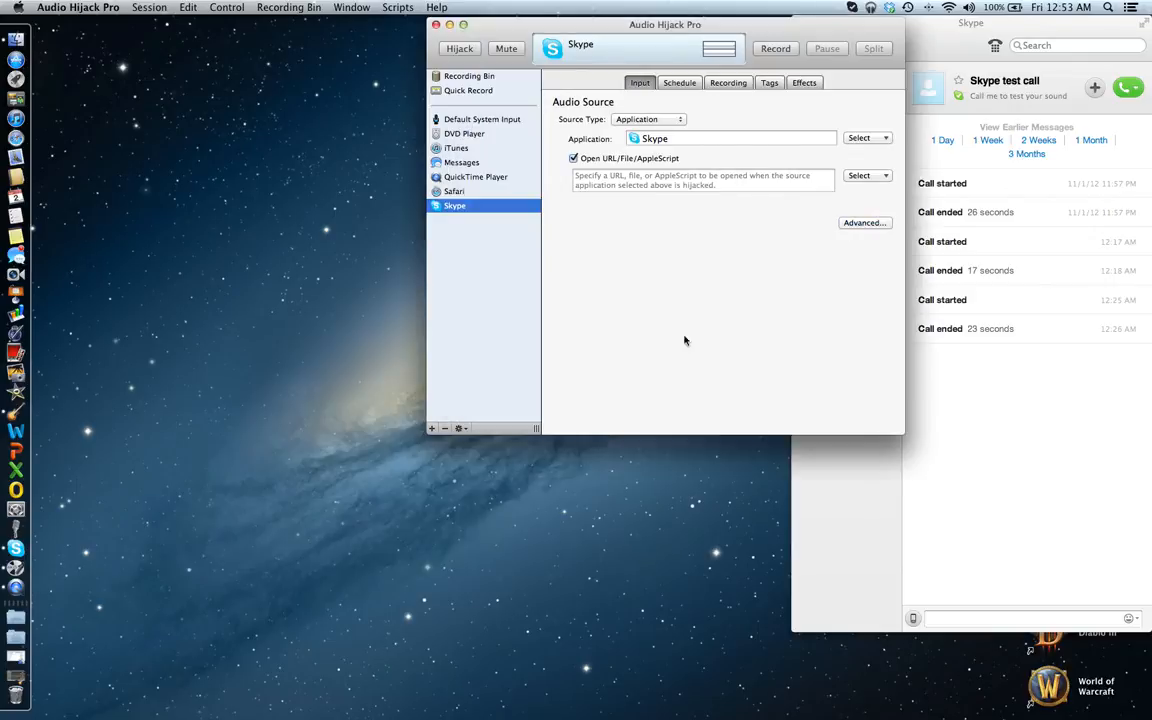
click(726, 83)
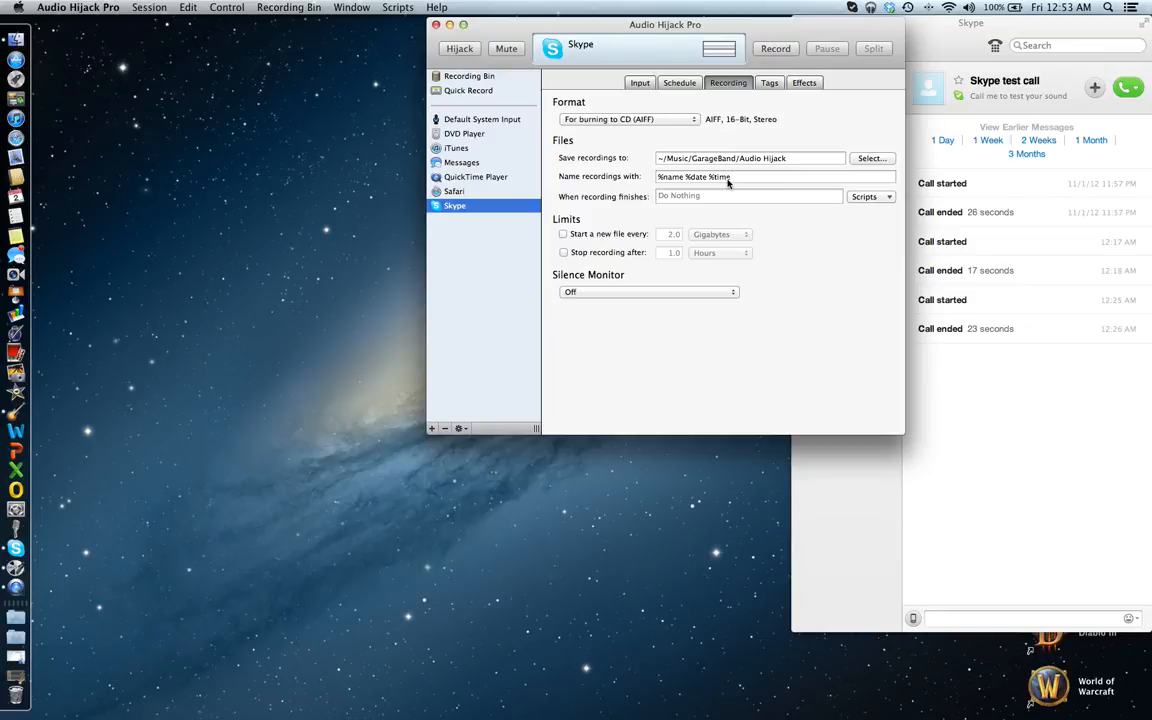
click(457, 51)
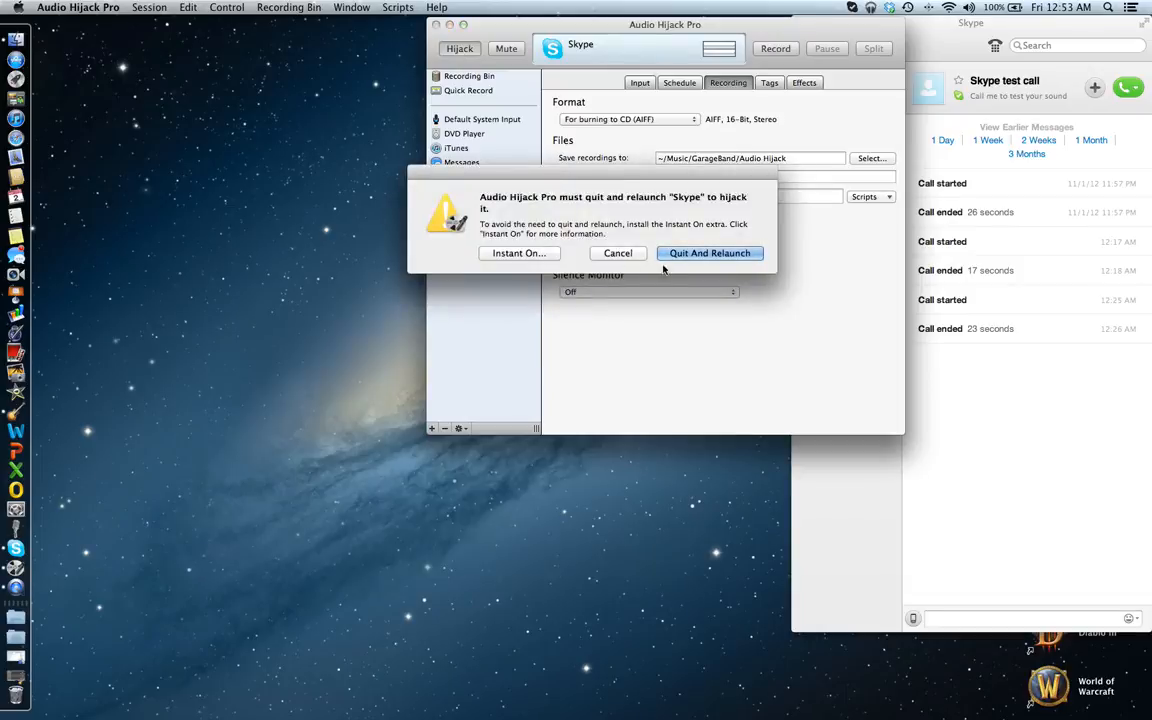
click(616, 254)
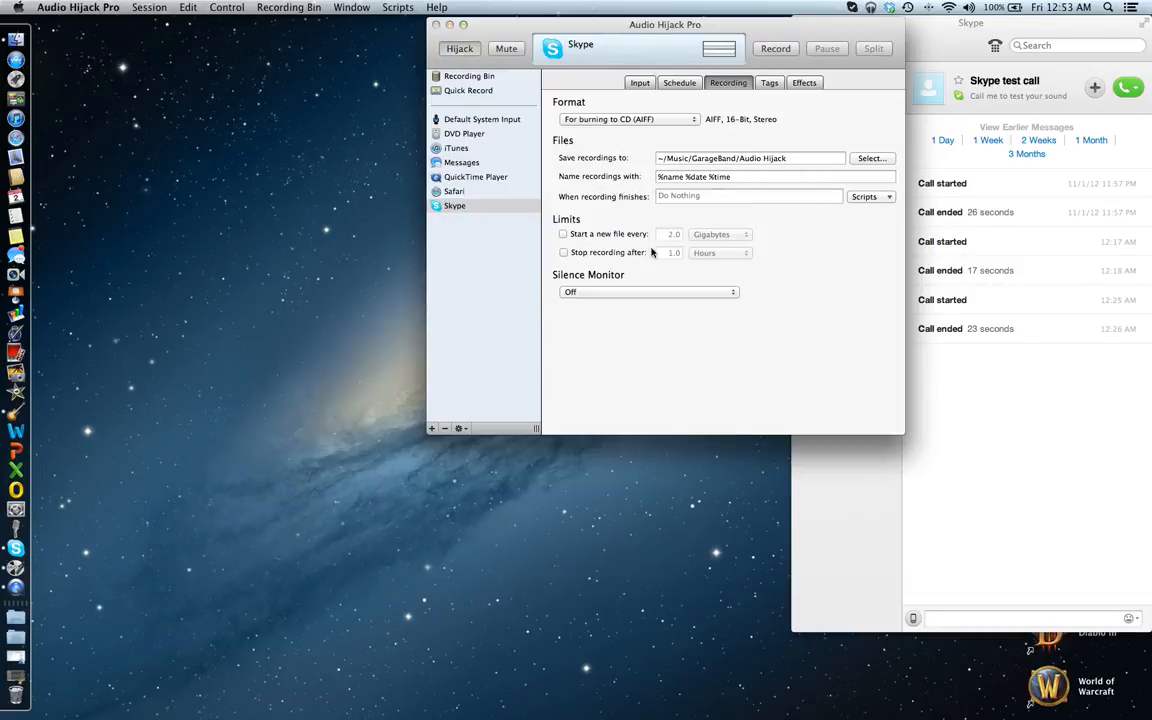
click(955, 55)
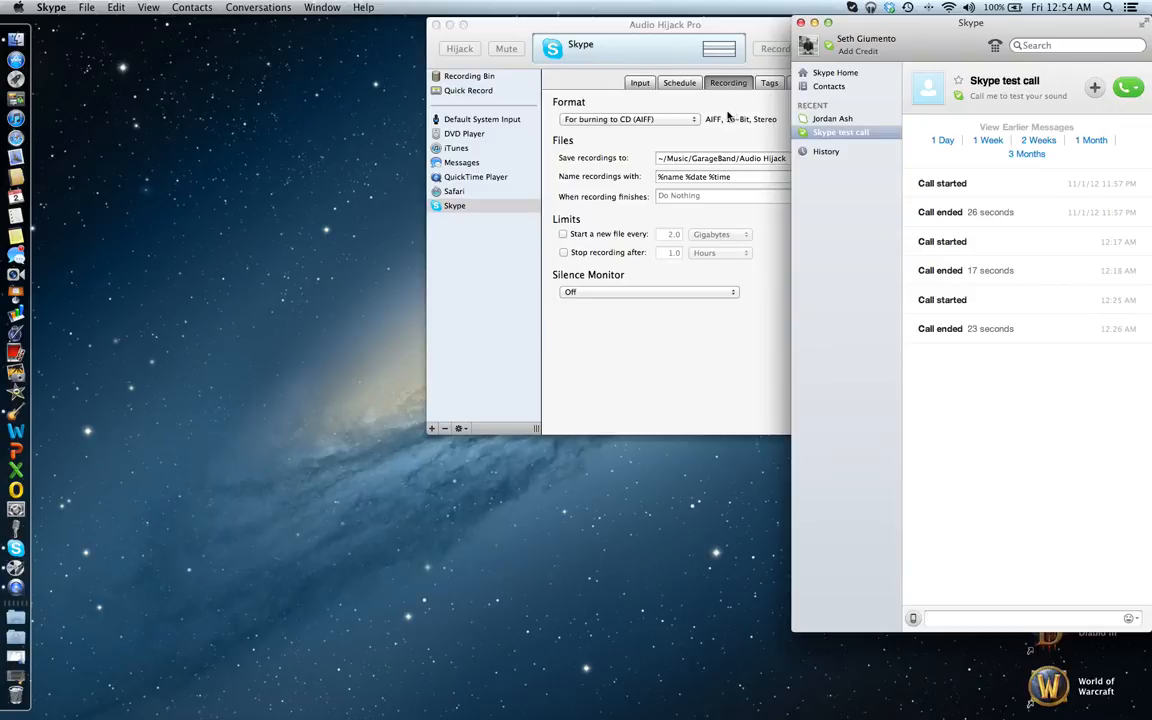
click(622, 33)
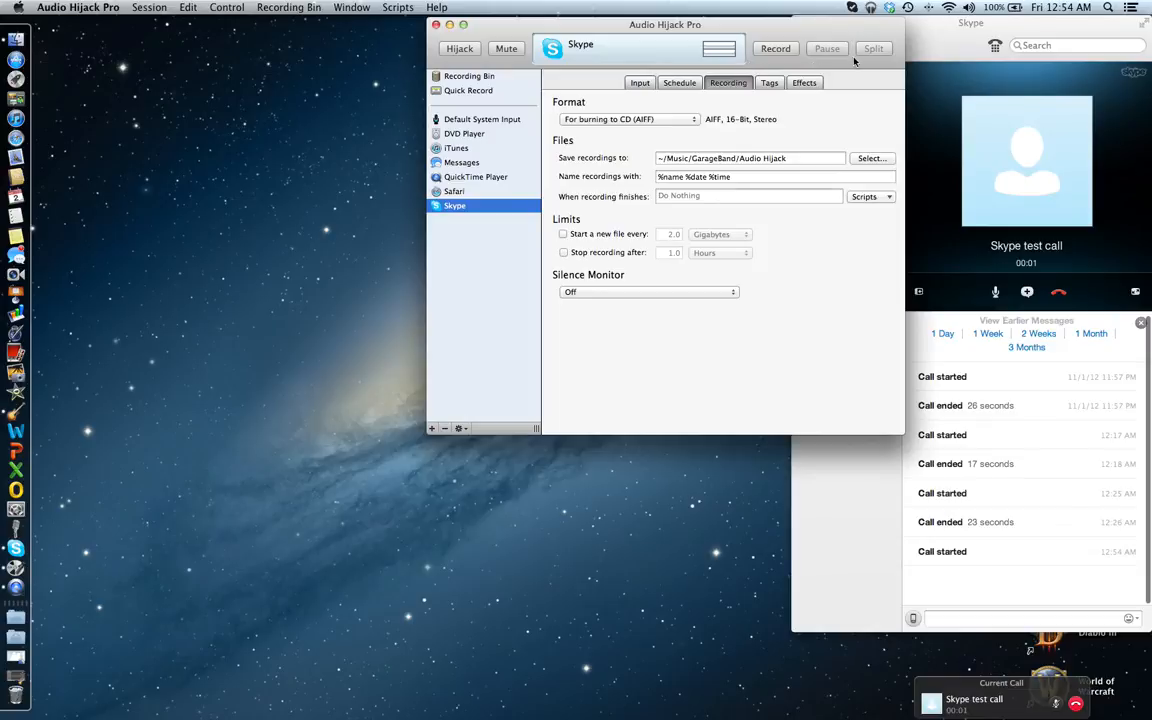
click(927, 38)
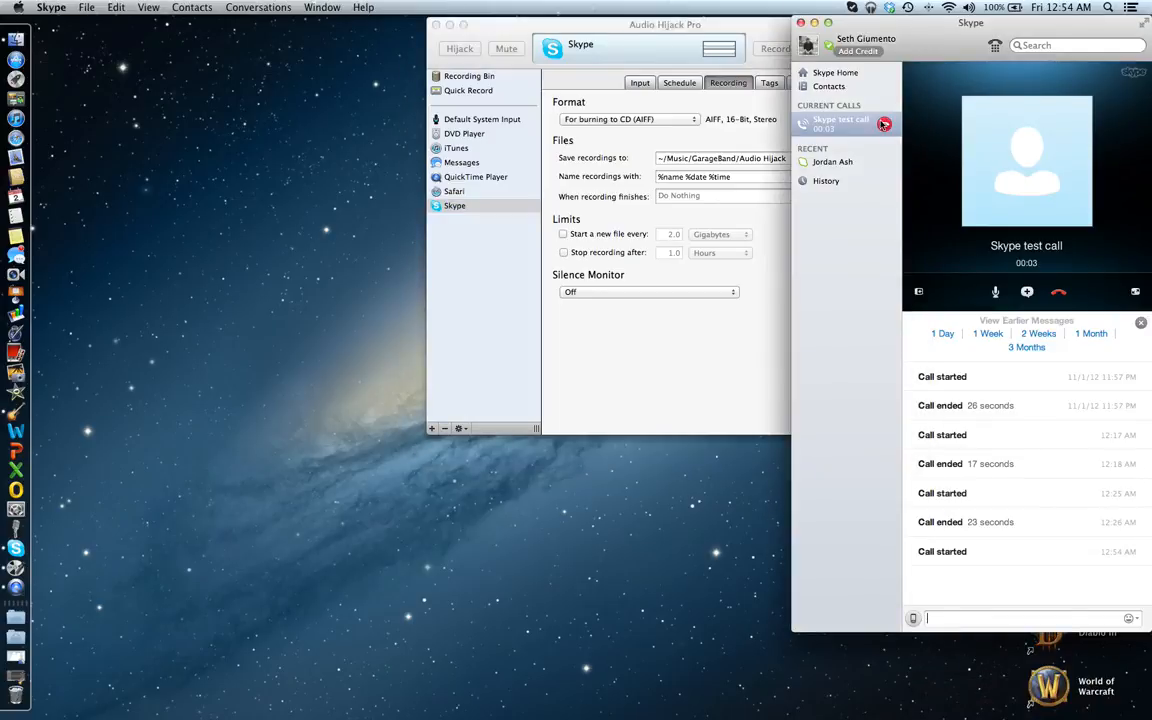
click(884, 123)
Hijack Skype by letting it quit and relaunch, and check the audio level with a short Skype test call.
click(462, 49)
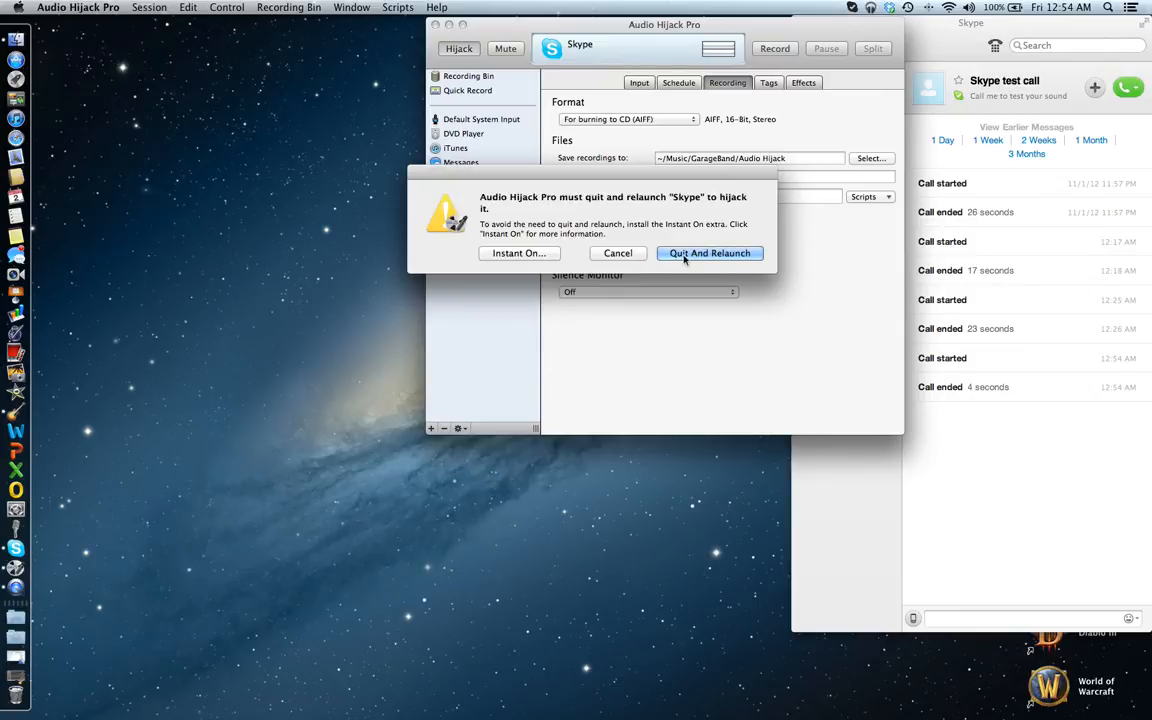
click(685, 254)
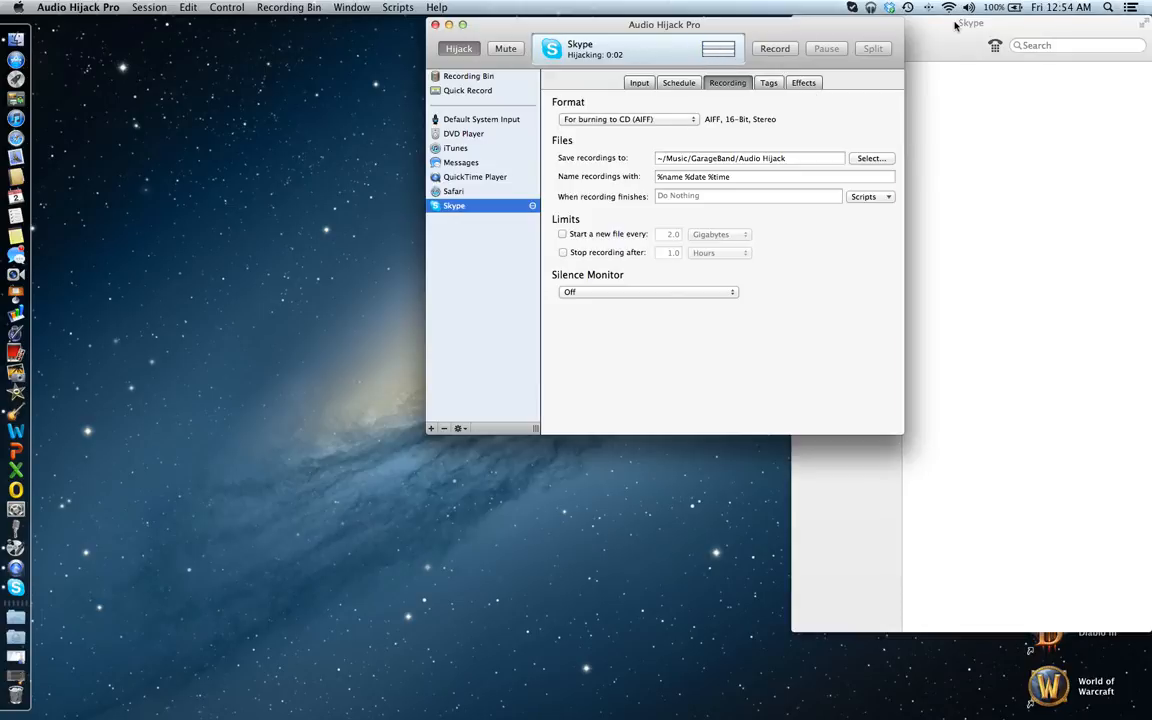
click(857, 25)
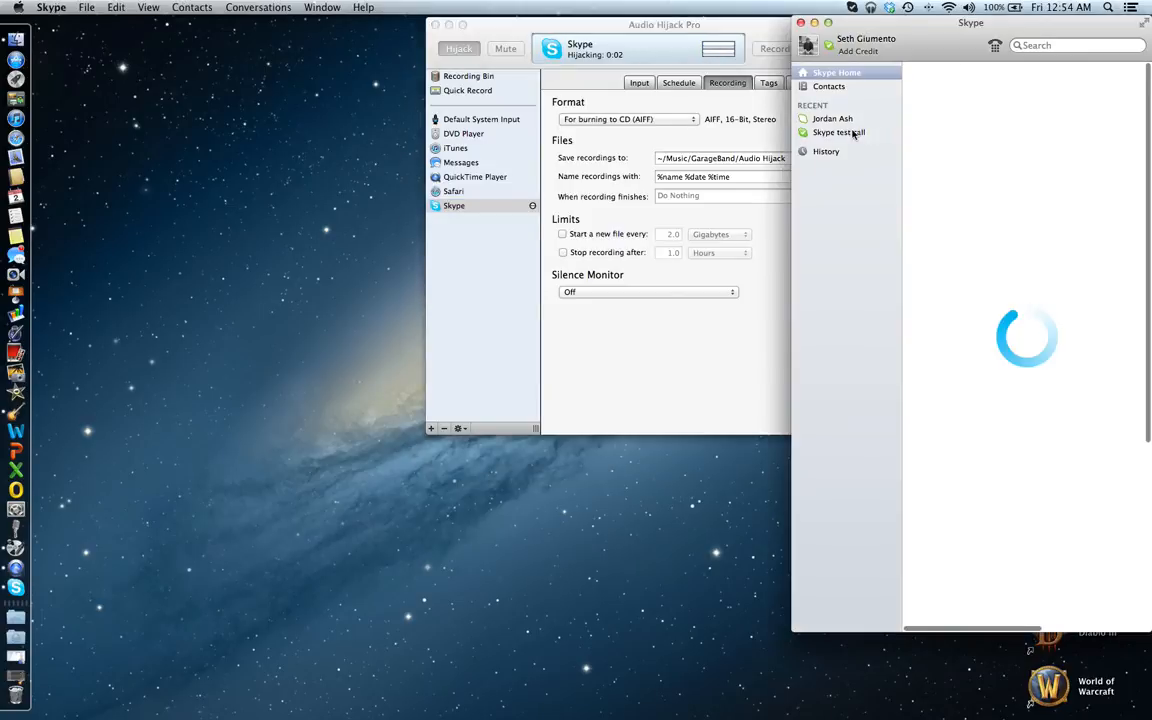
click(853, 133)
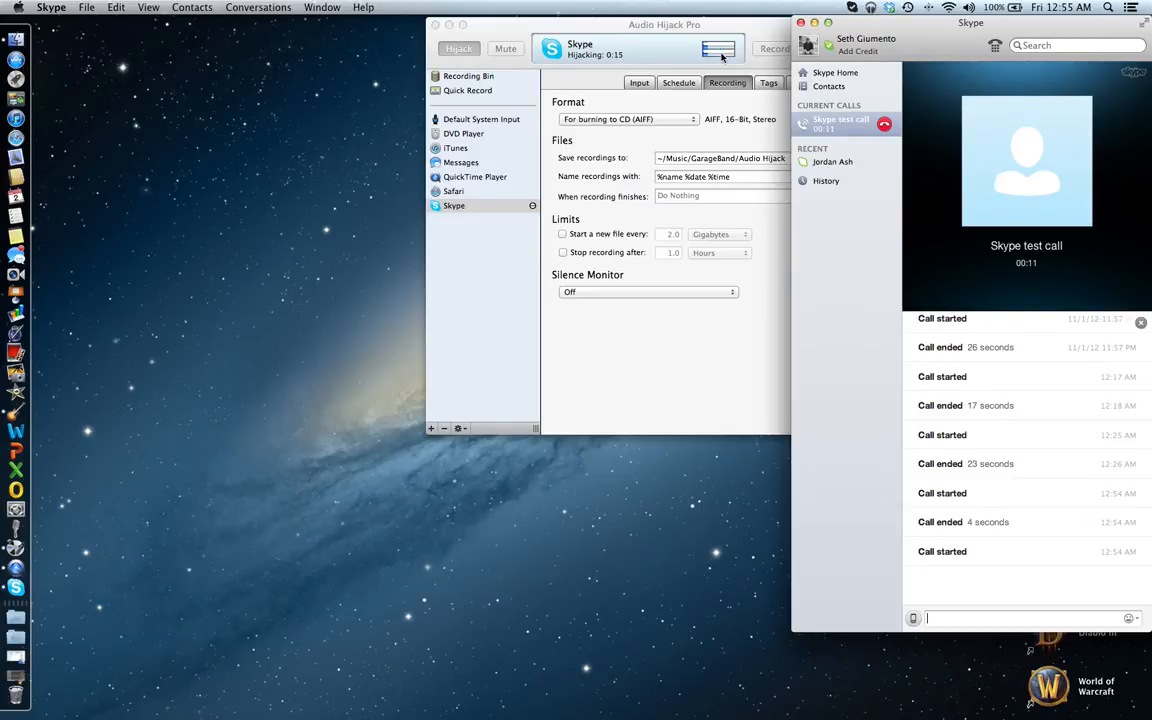
click(886, 127)
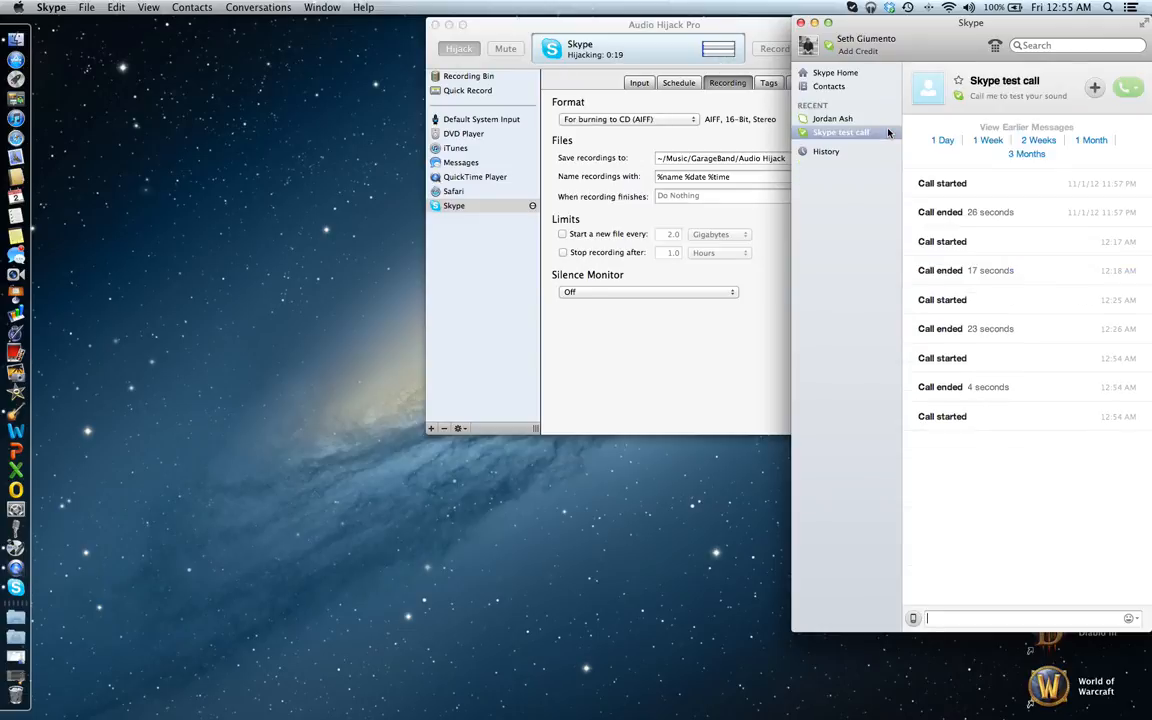
click(630, 20)
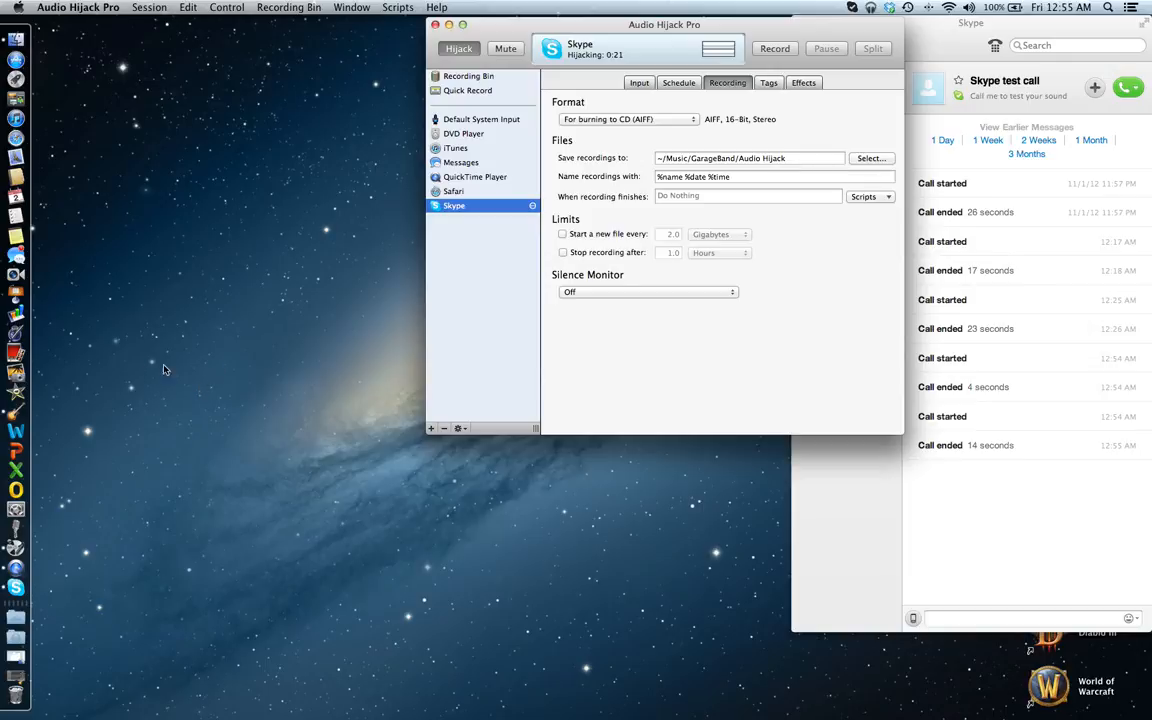
Switch to GarageBand and delete the Jingles and Female Voice tracks from the Test Number 1 project.
click(14, 411)
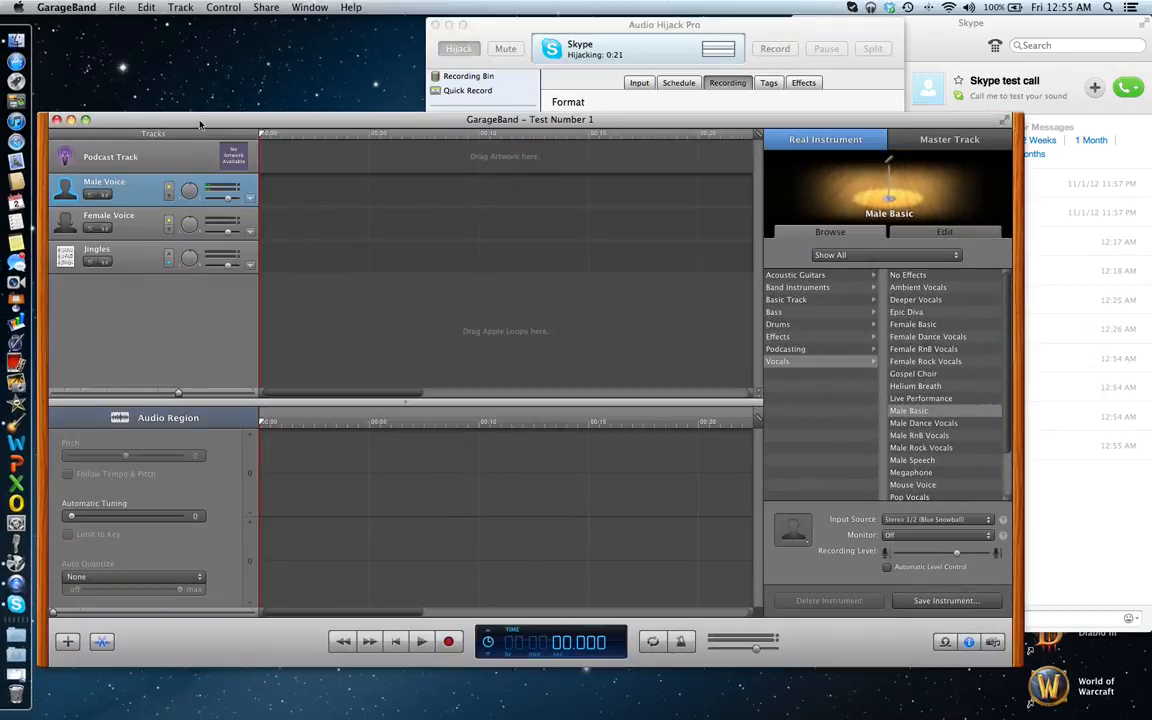
drag(200, 124, 197, 70)
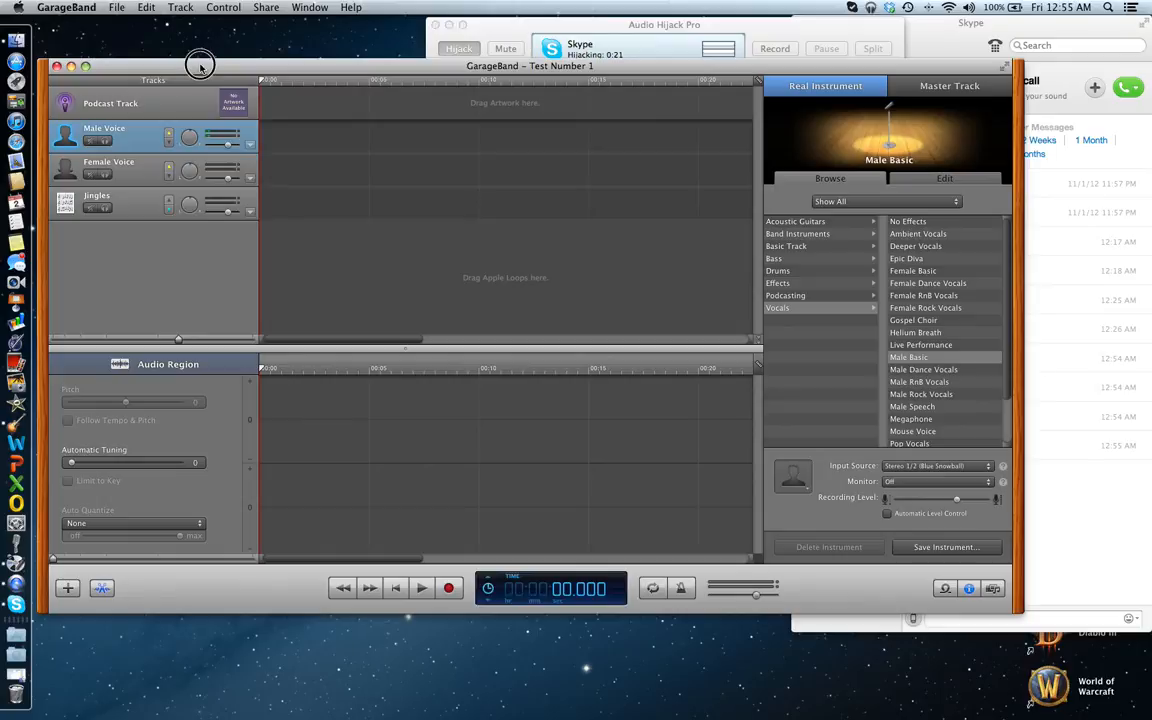
click(128, 161)
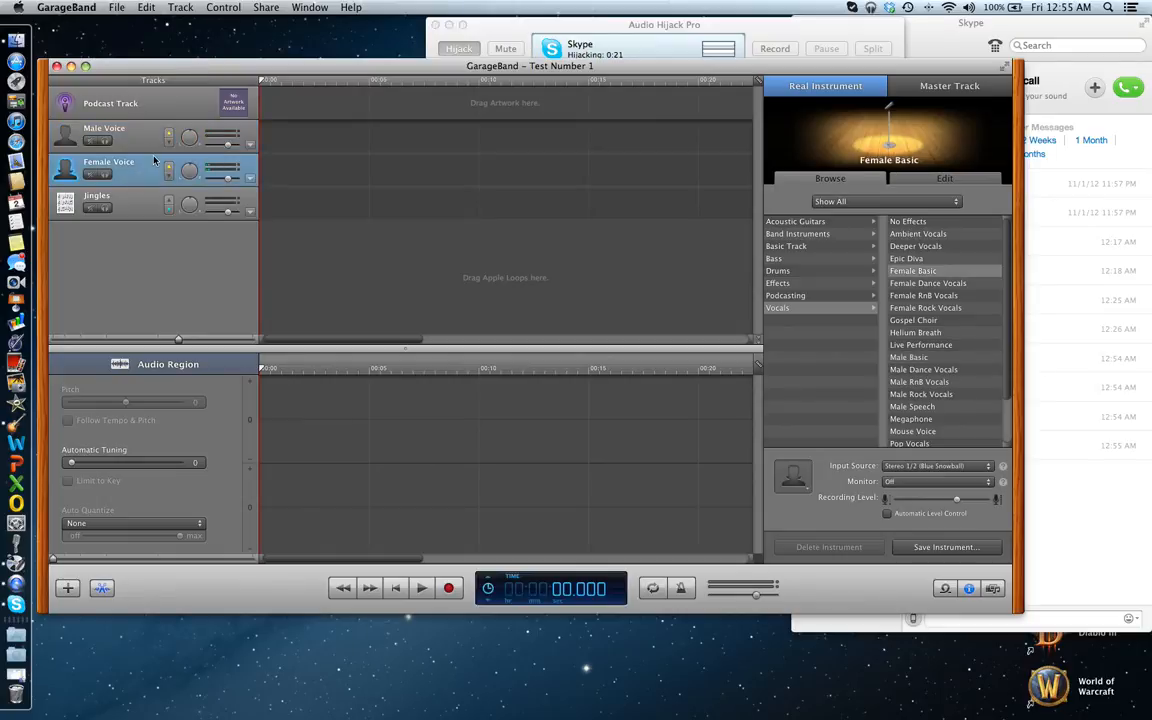
click(128, 134)
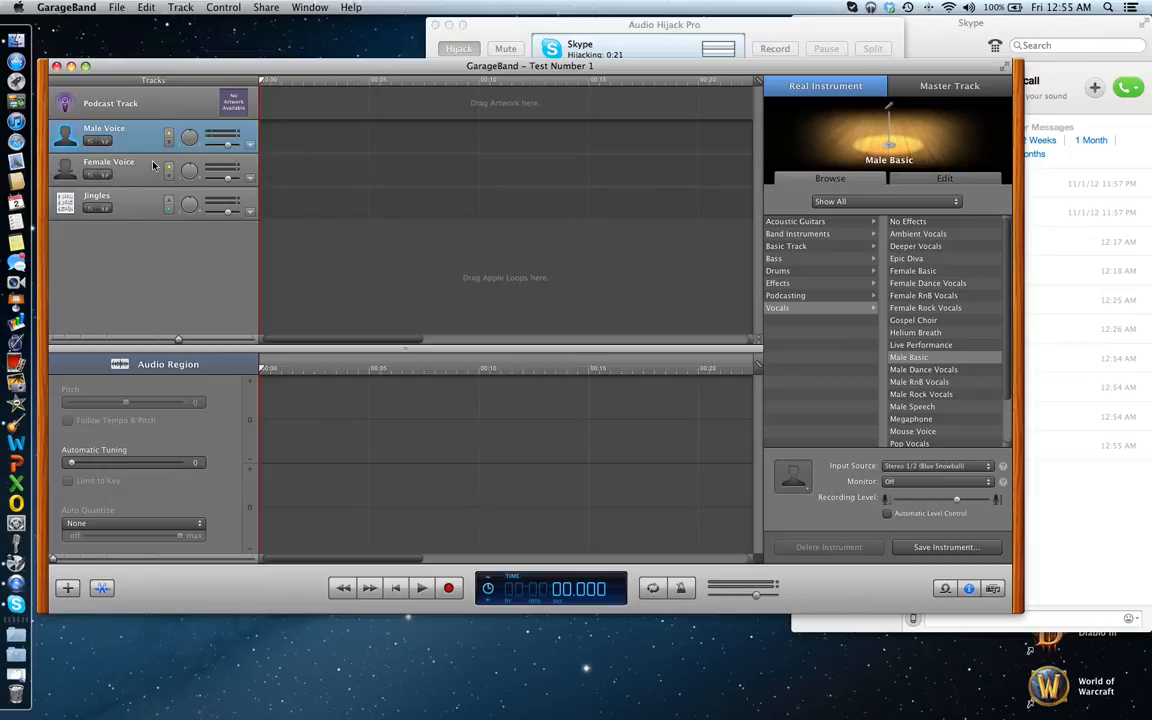
click(128, 212)
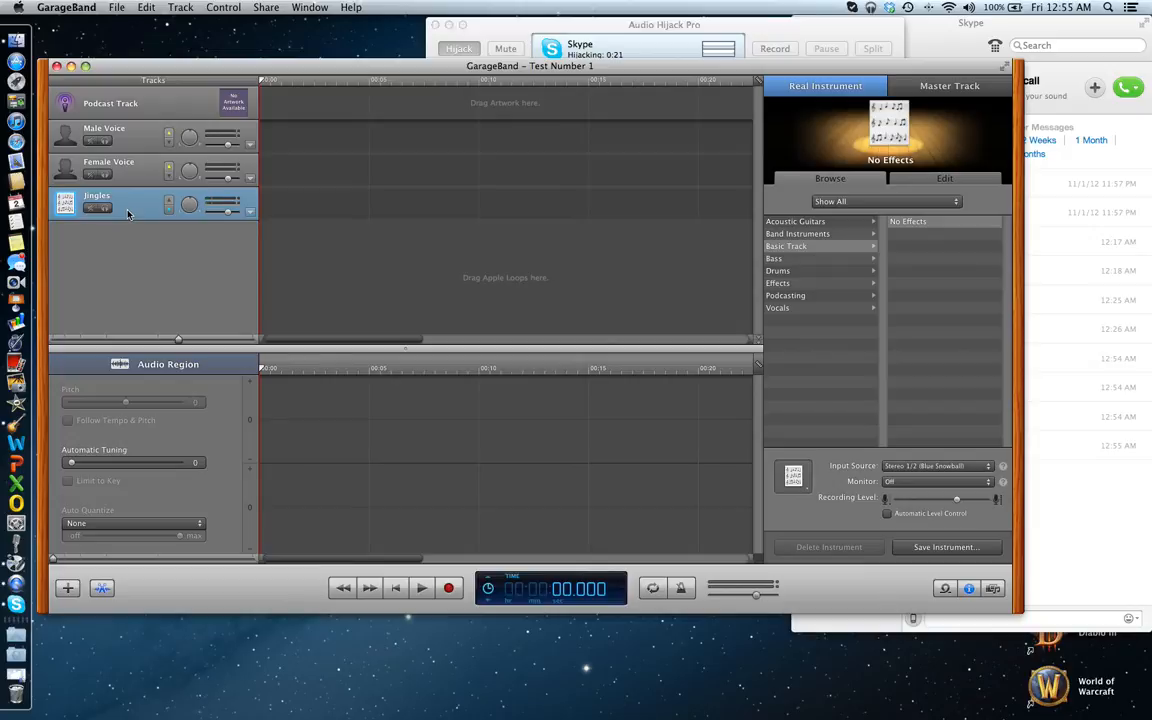
key(super+BackSpace)
key(super+BackSpace)
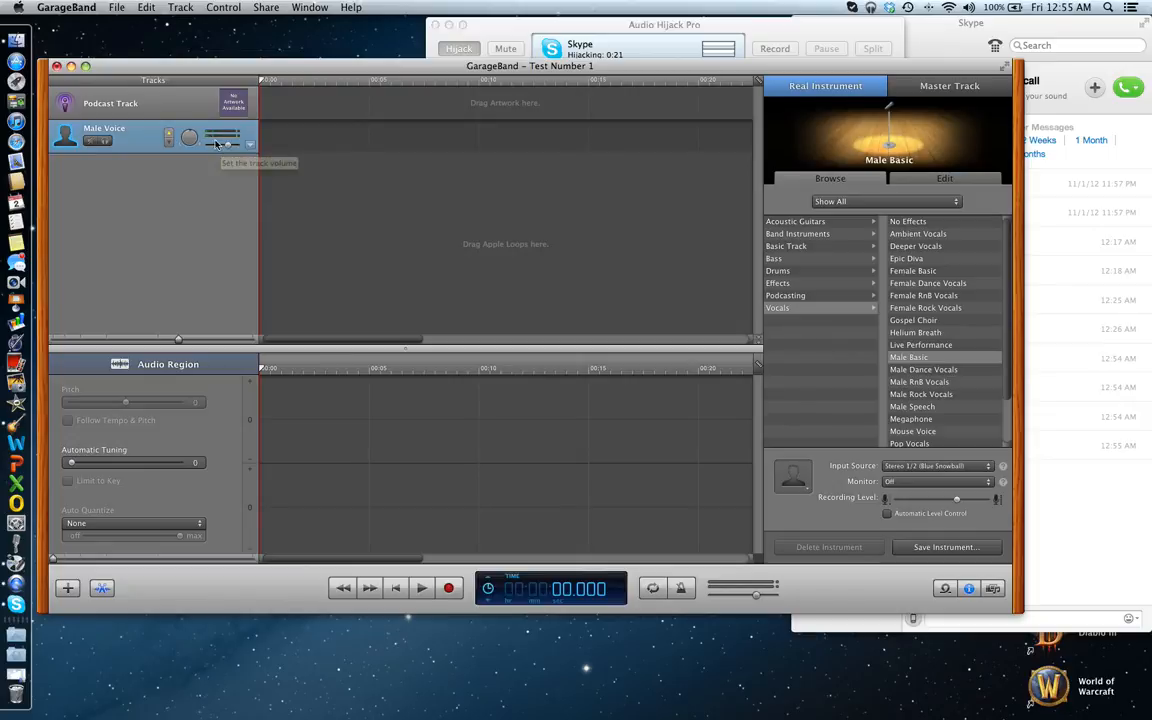
Raise the Male Voice track's volume slightly and record a clip of about 8 seconds on it.
mouse_move(227, 148)
mouse_down()
mouse_move(241, 148)
mouse_move(231, 148)
mouse_up()
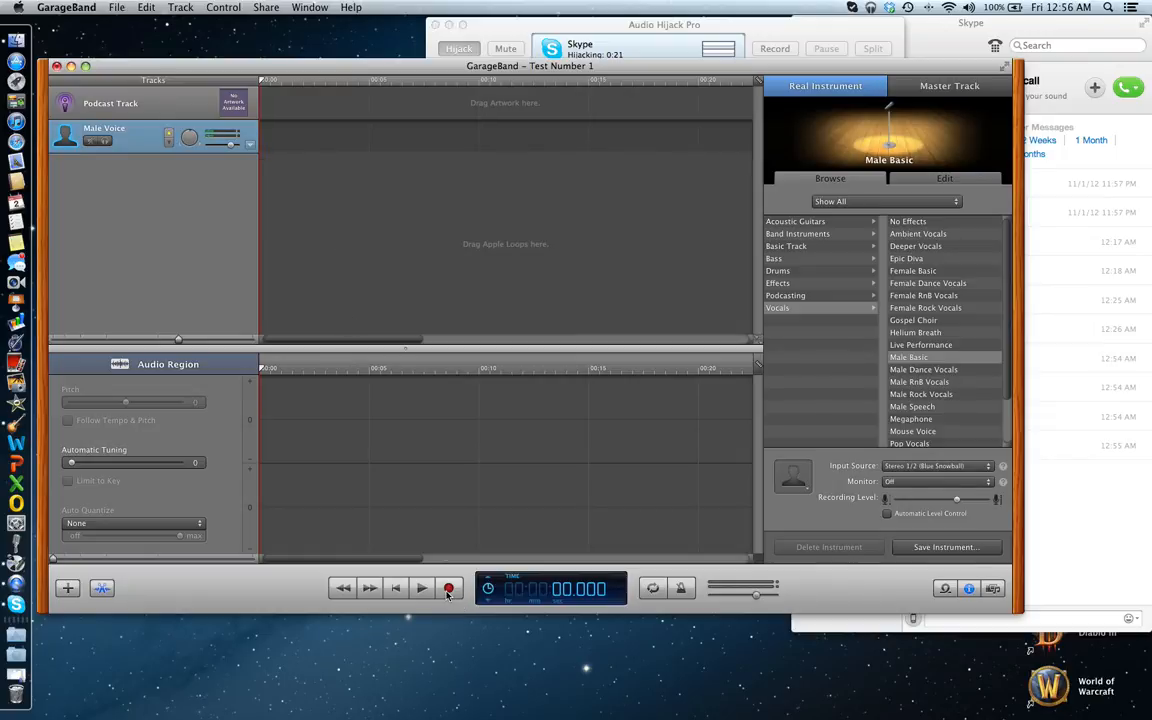
click(529, 24)
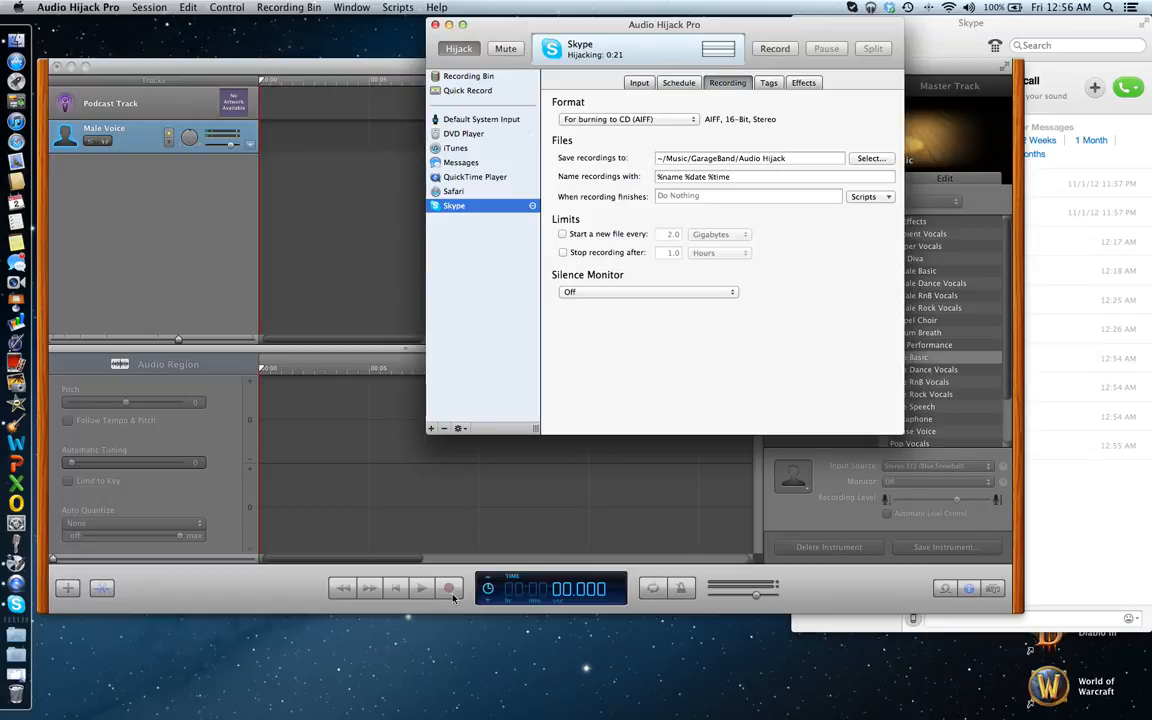
click(280, 531)
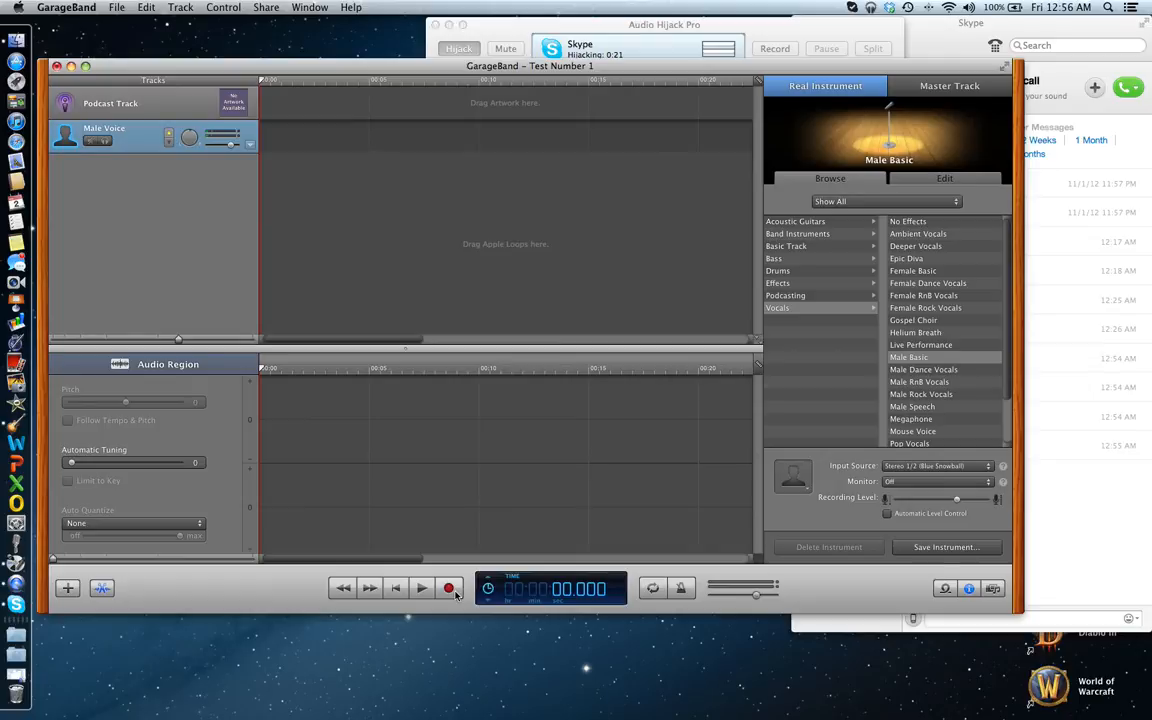
click(449, 589)
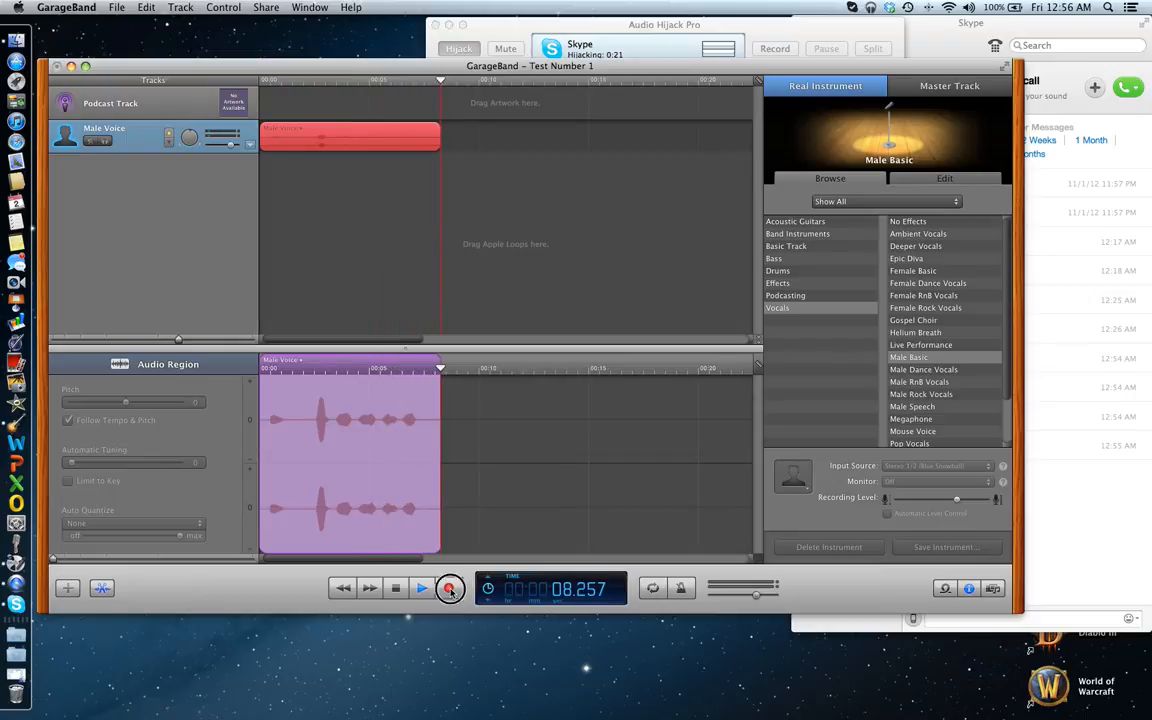
click(398, 590)
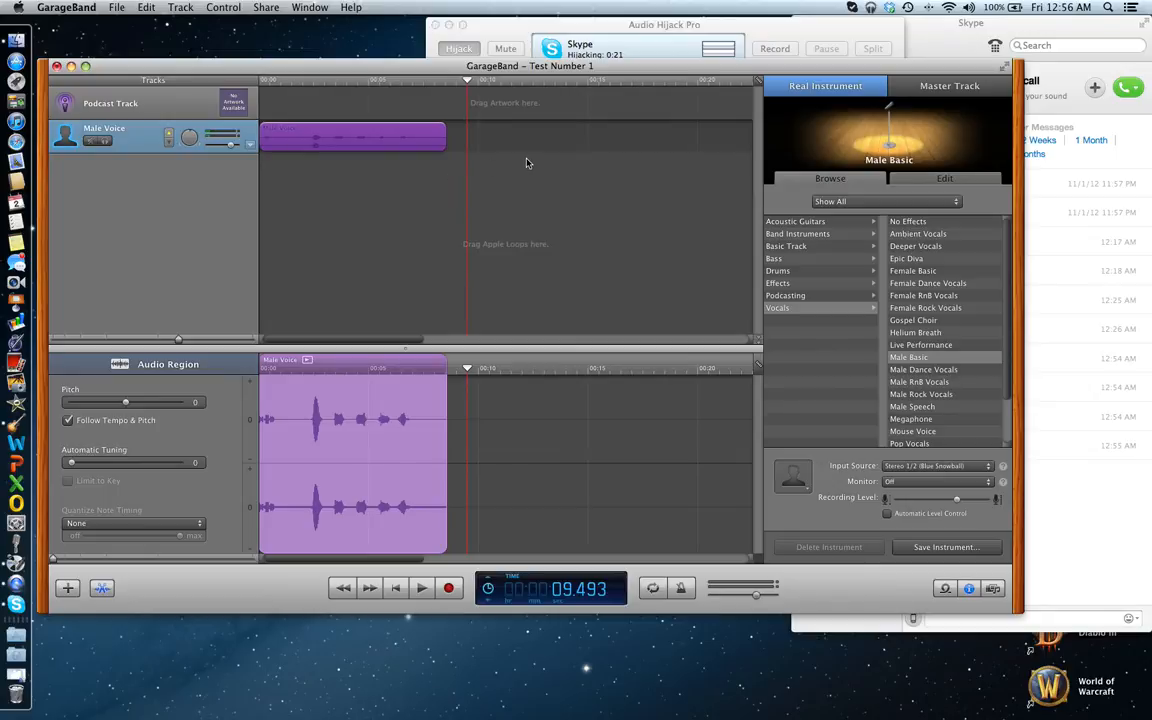
Add Skype 20121028 2236.aiff from the Audio Hijack folder as a new track below Male Voice.
scroll(524, 163, right, 2)
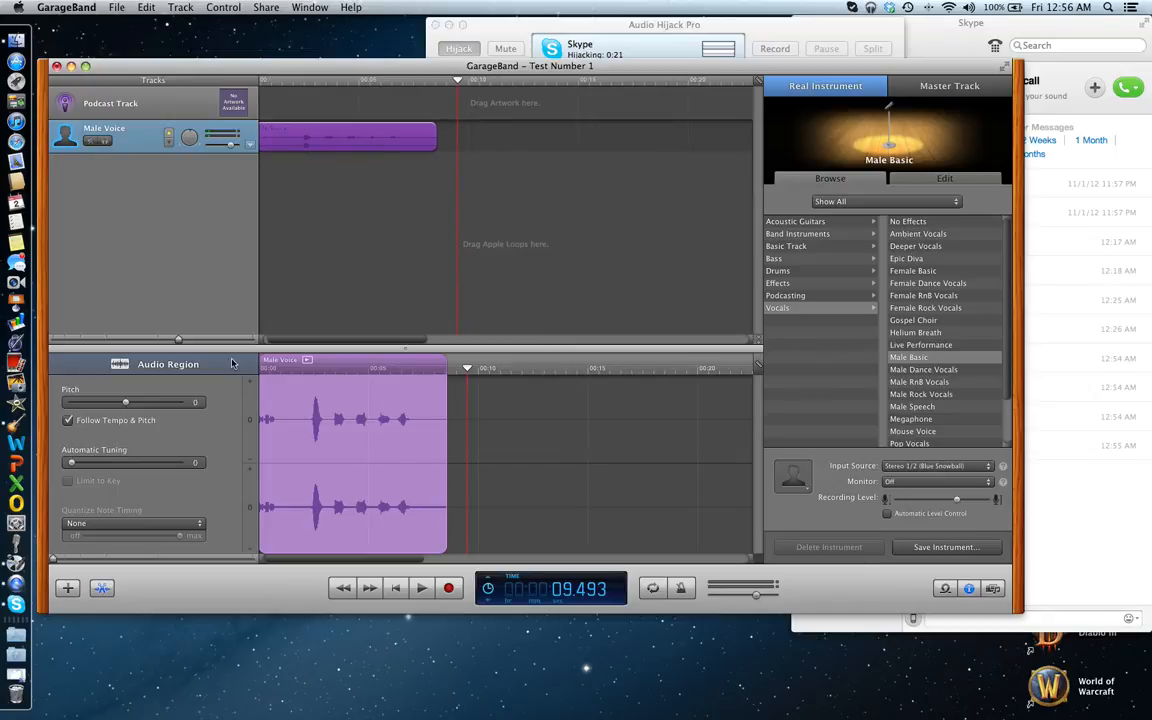
scroll(302, 416, right, 3)
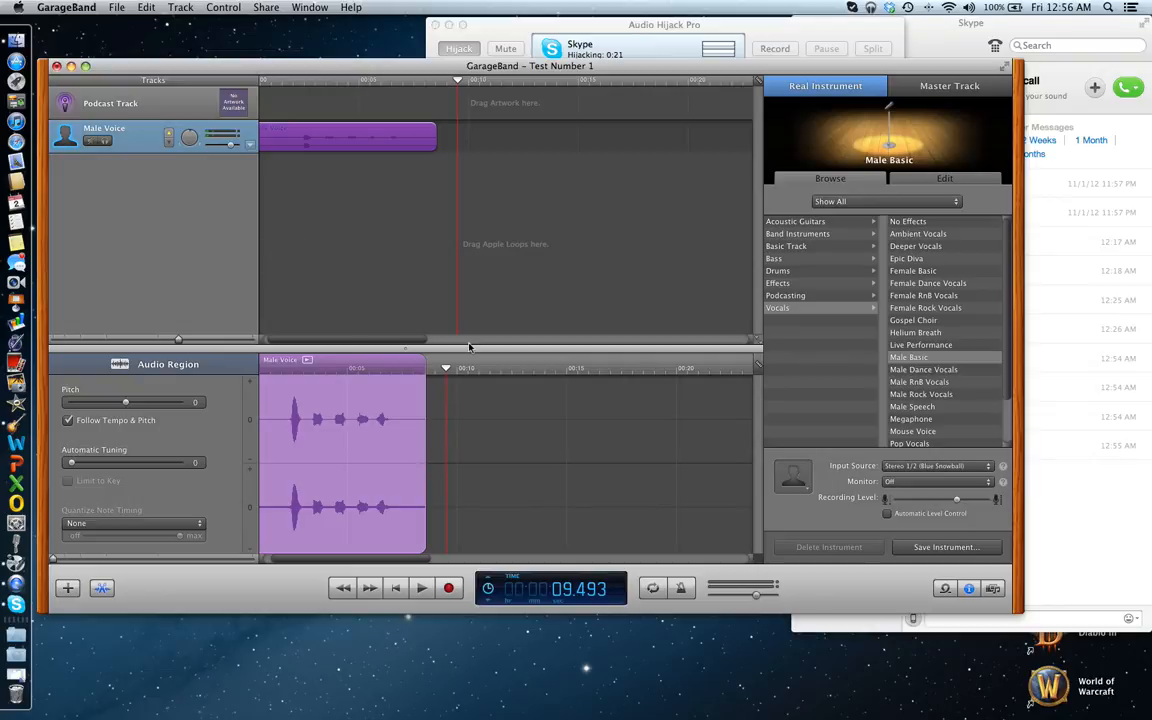
scroll(312, 285, left, 2)
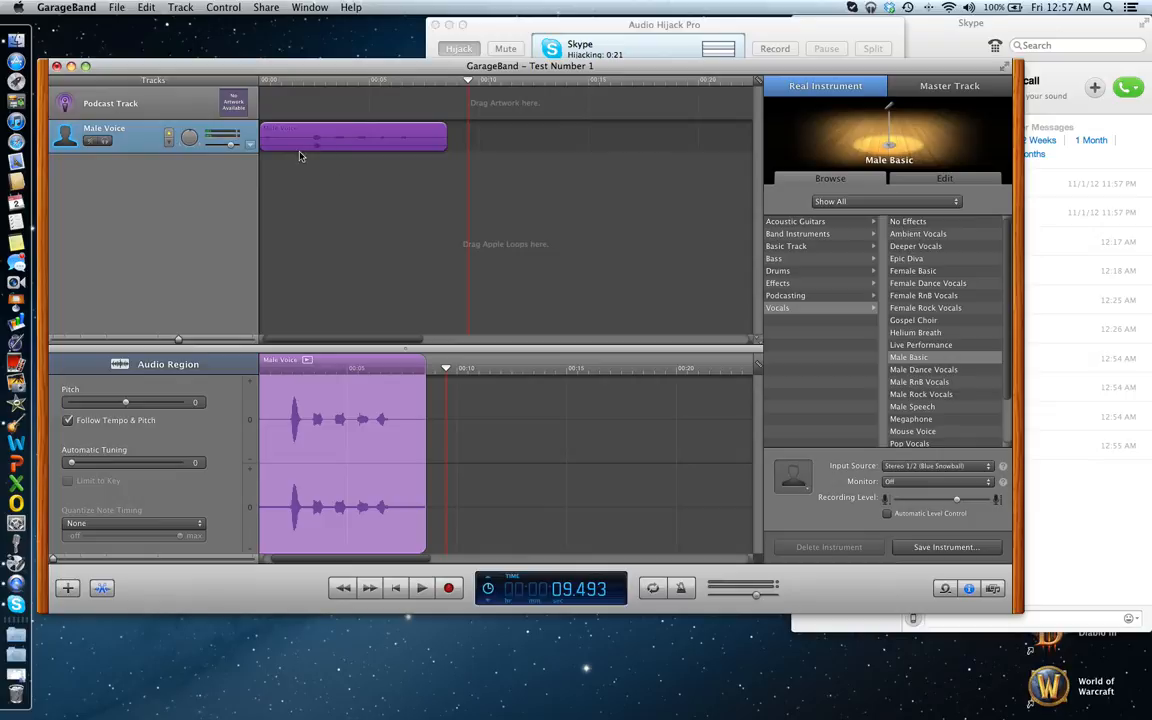
click(24, 675)
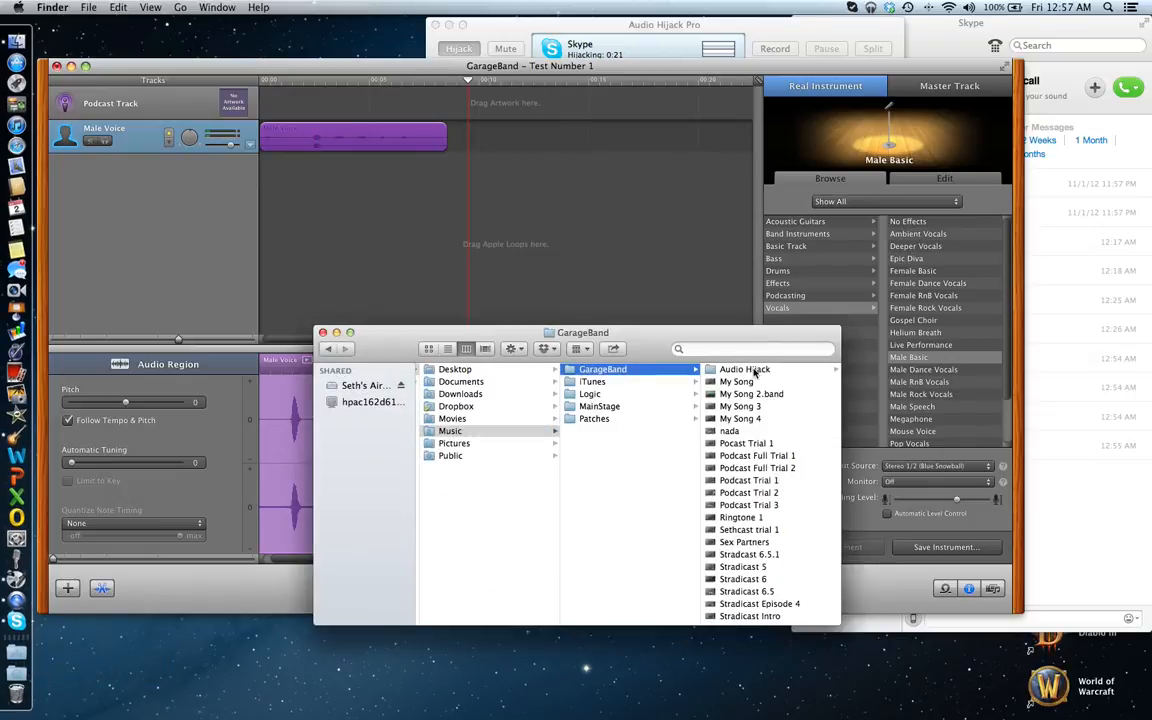
click(755, 371)
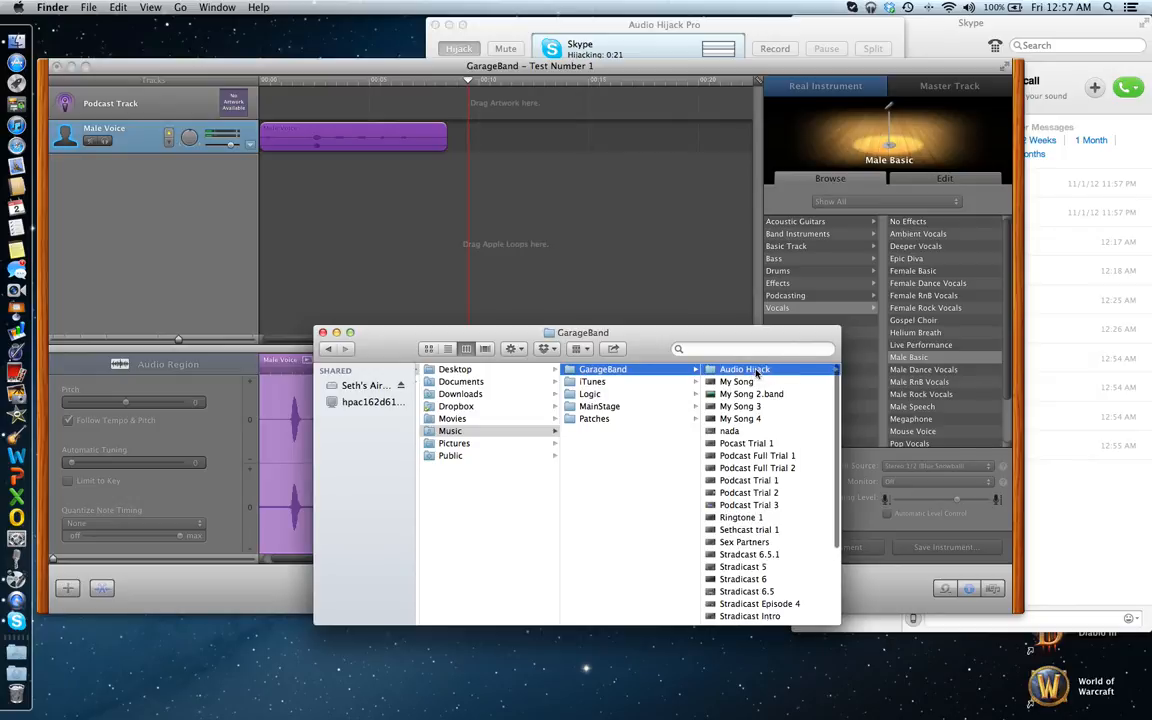
click(750, 447)
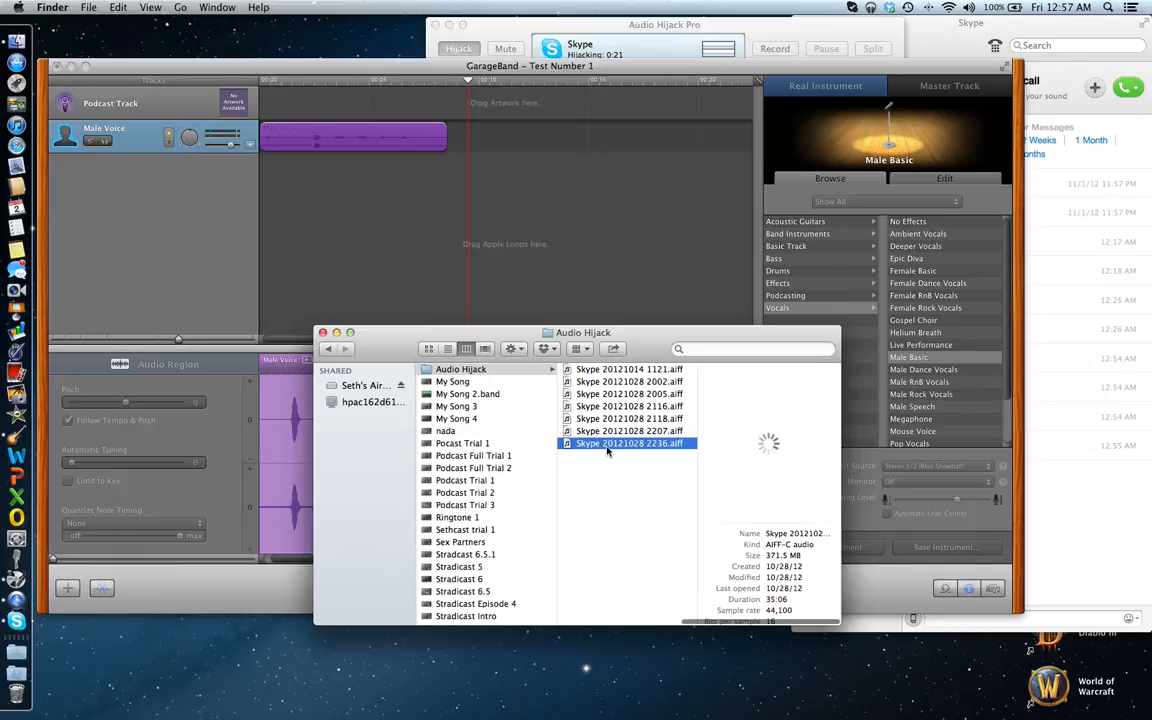
drag(615, 447, 262, 188)
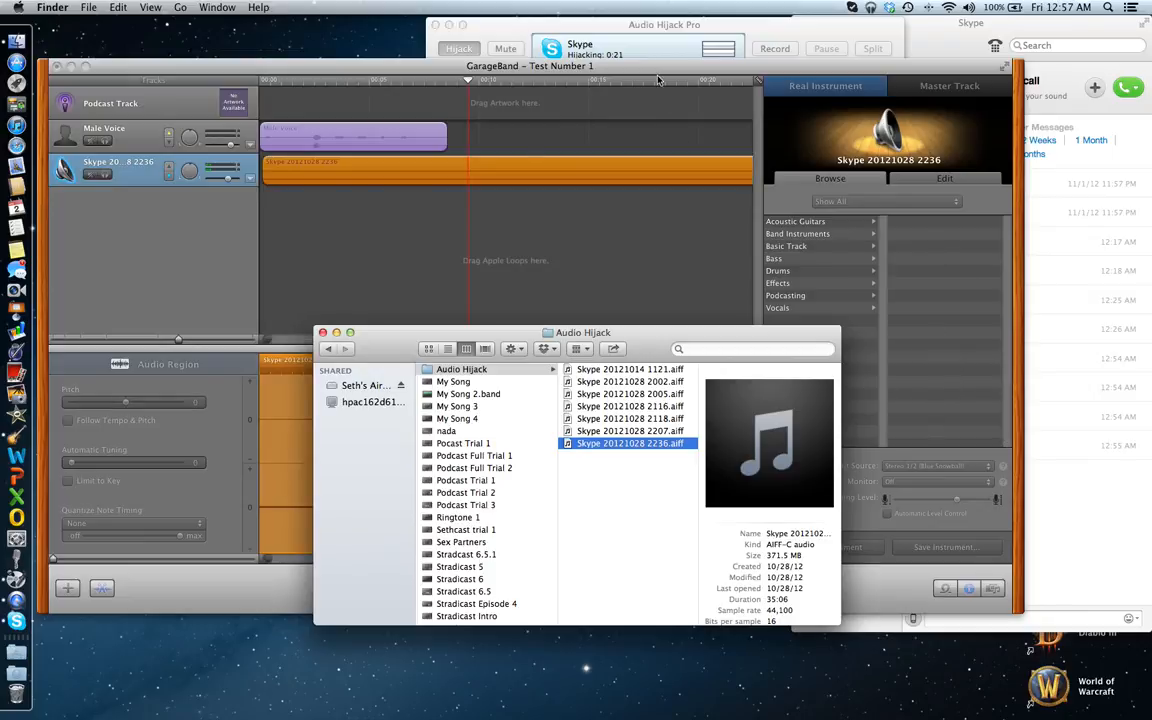
Shift the imported Skype region along its track to start at about 3 seconds.
click(317, 173)
drag(317, 173, 403, 172)
click(407, 175)
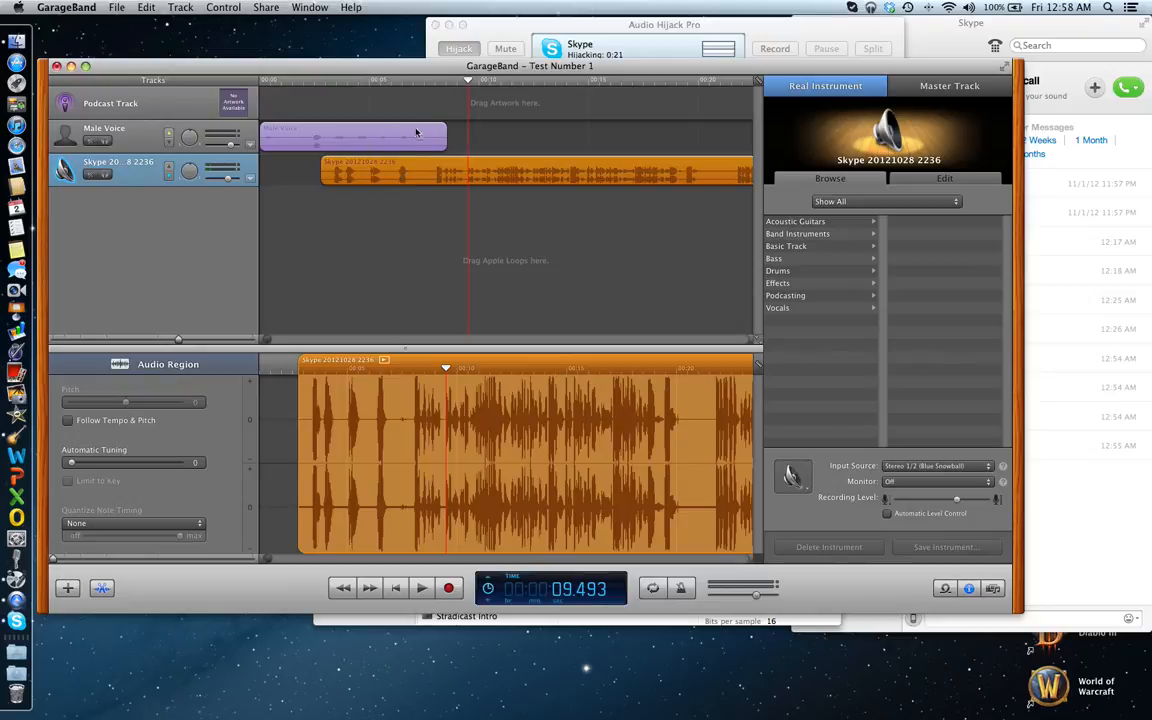
Examine how the Male Voice region and the Skype region line up on the timeline.
scroll(403, 174, right, 2)
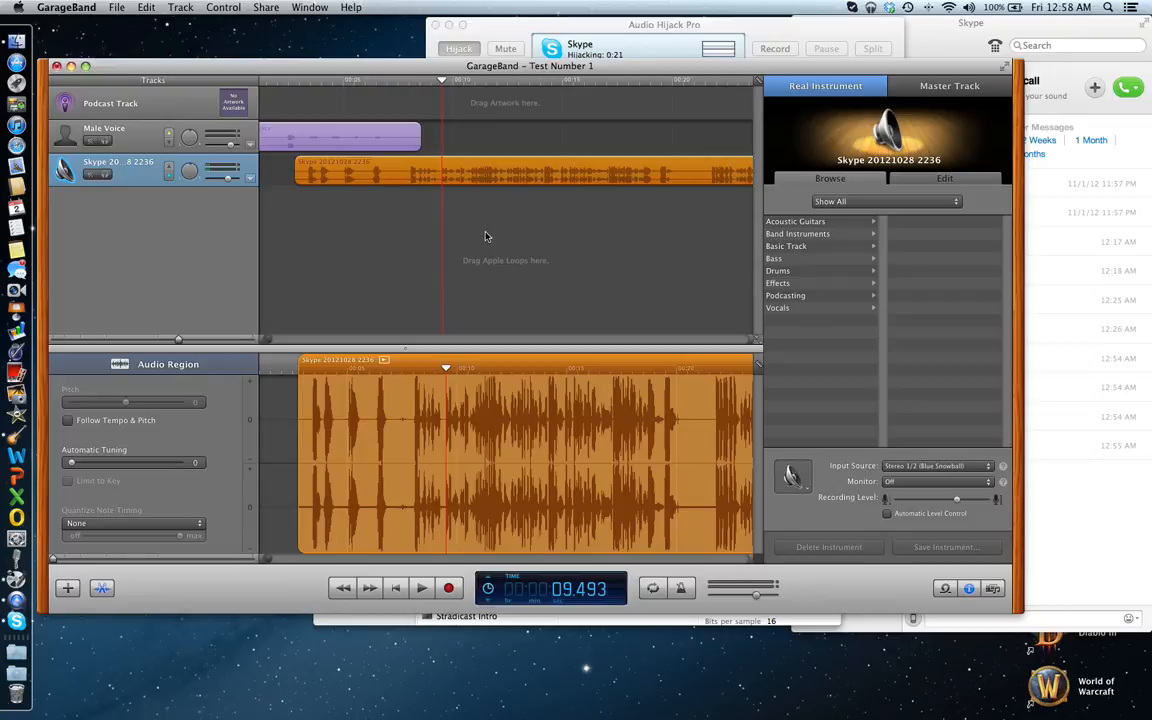
scroll(485, 236, left, 2)
scroll(485, 236, right, 1)
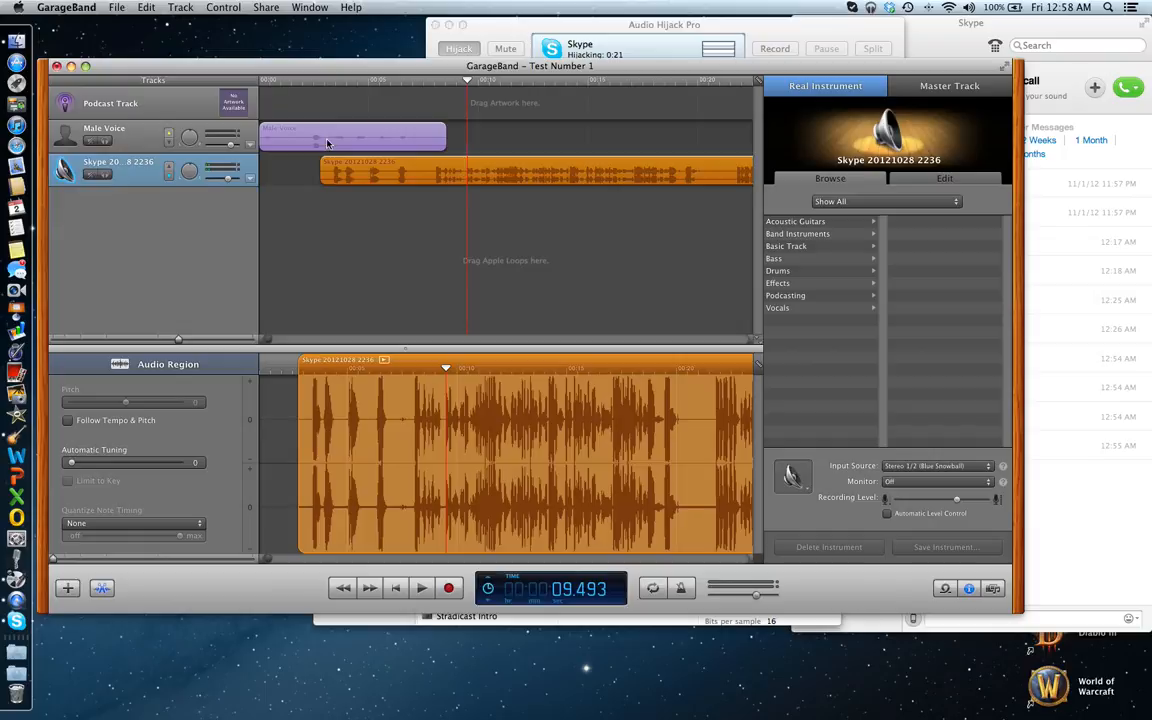
click(348, 148)
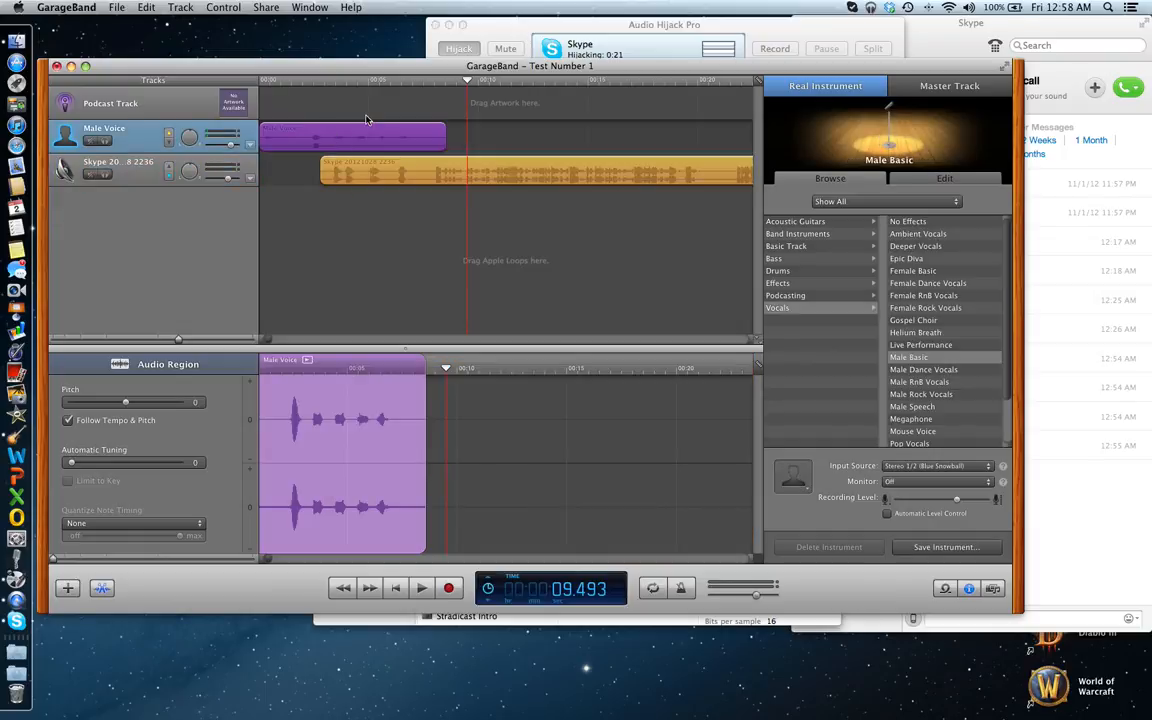
click(405, 172)
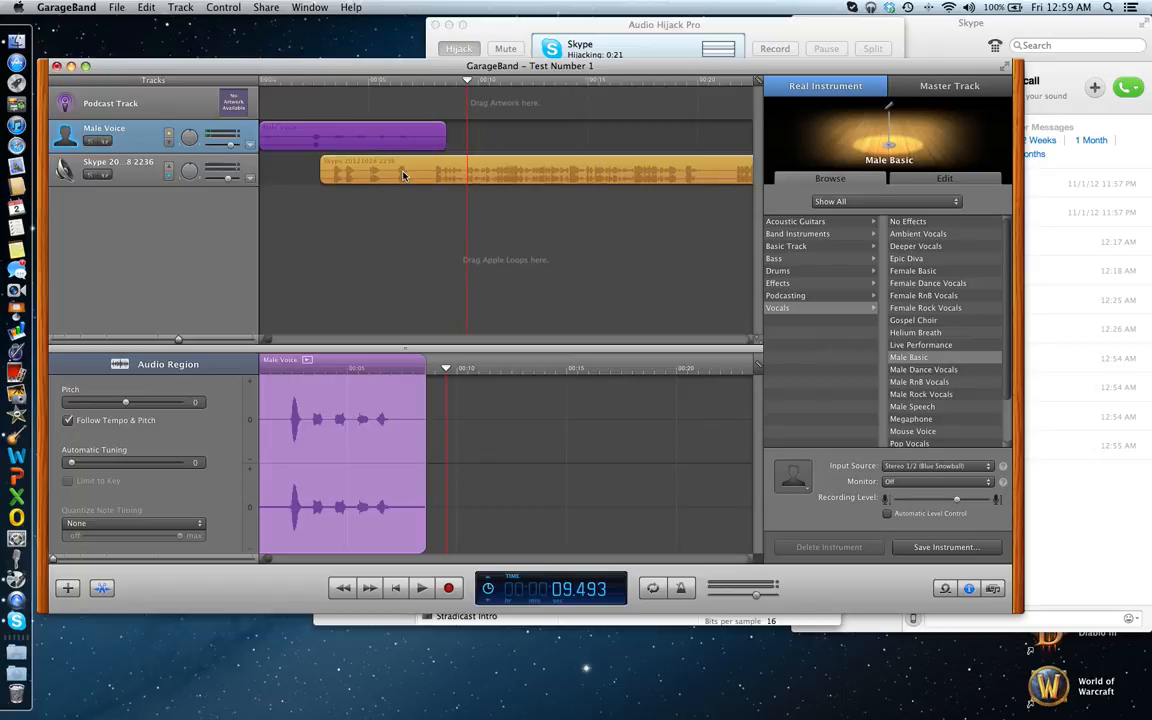